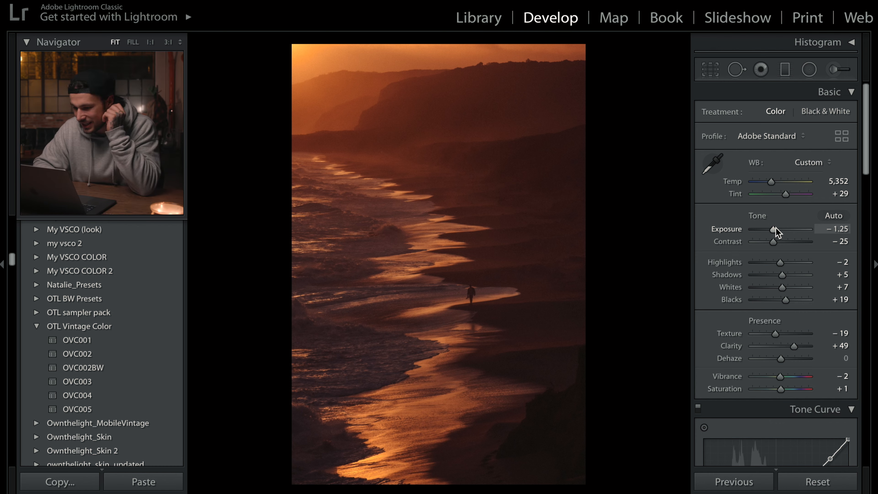
- Reset the Exposure of the orange coastal sunset photo and create a virtual copy of the photo
double_click(720, 229)
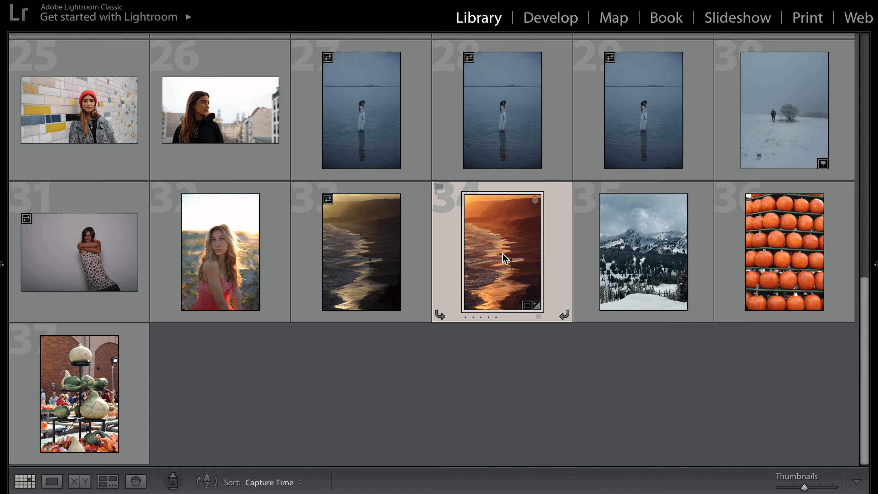
right_click(504, 258)
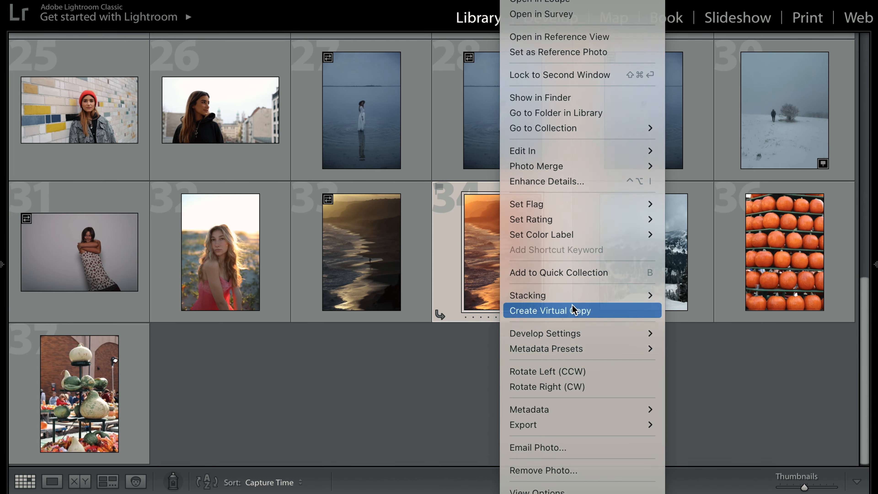
left_click(587, 308)
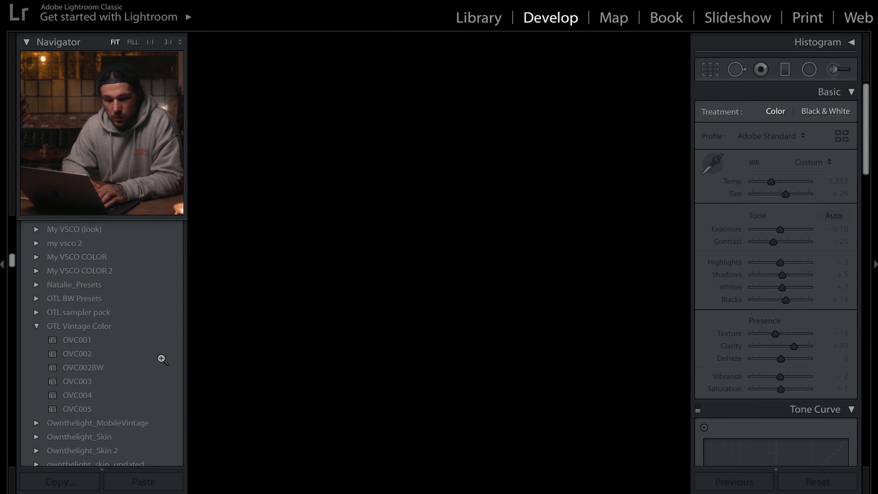
- Apply the OVC002BW preset to the virtual copy and raise its Exposure to +0.55
left_click(149, 368)
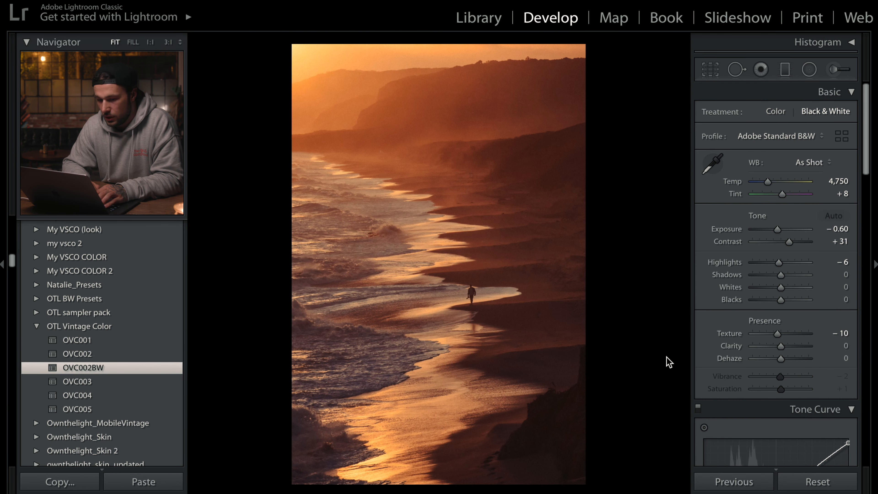
double_click(780, 230)
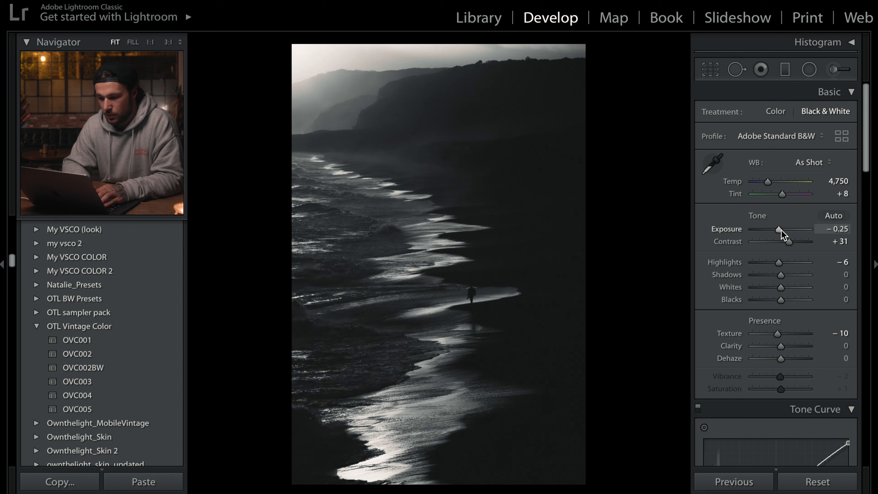
left_click_drag(783, 232, 785, 233)
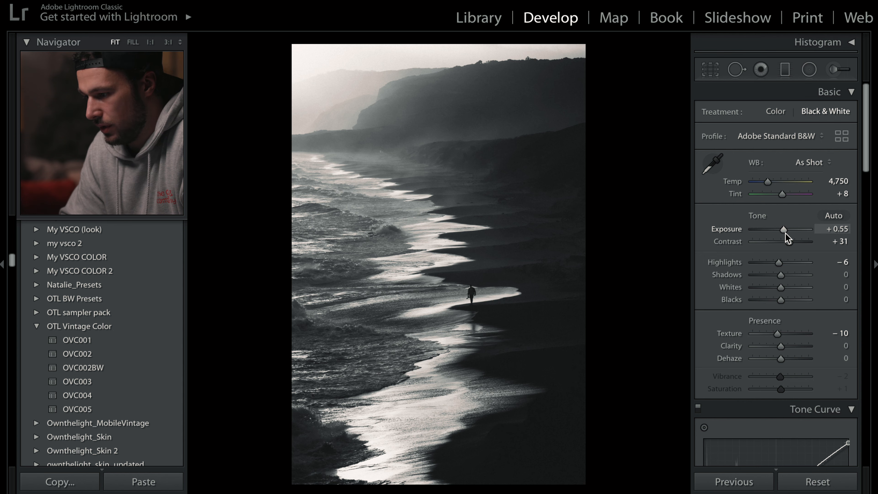
key("r")
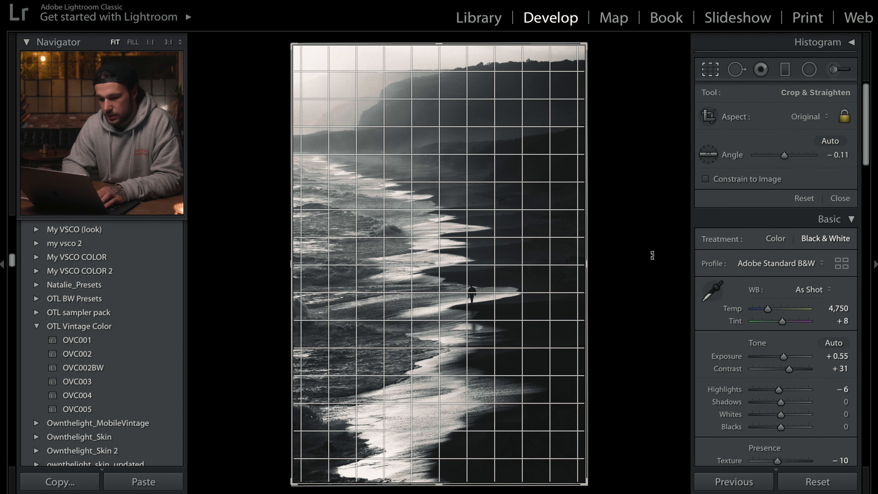
key("r")
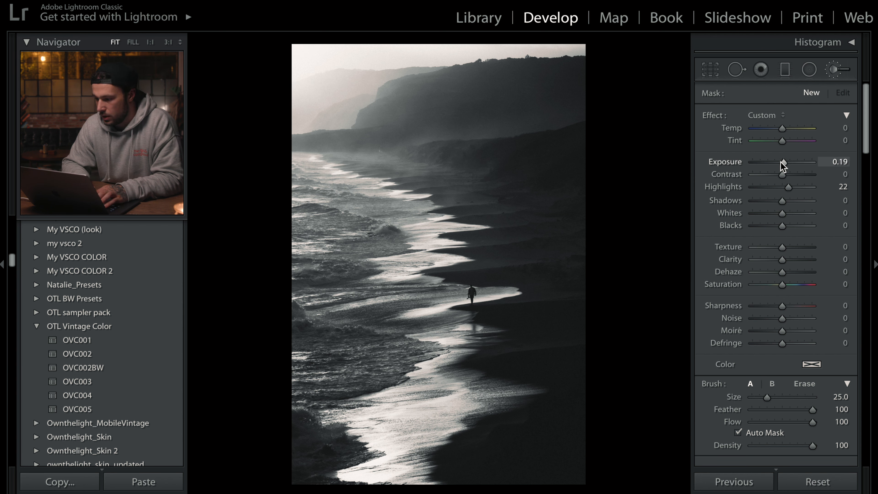
- Paint an adjustment brush over the dark headland with Exposure −0.71 and Highlights −16
left_click_drag(779, 162, 778, 187)
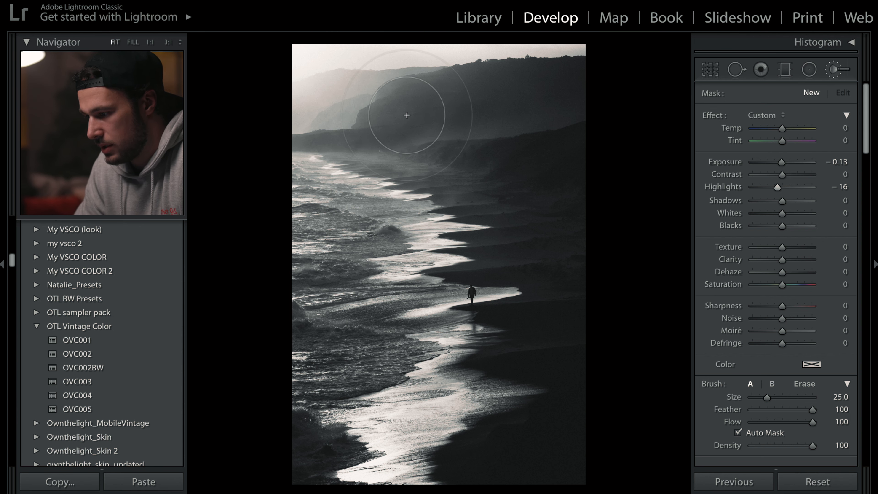
left_click_drag(442, 112, 539, 94)
left_click_drag(777, 162, 773, 162)
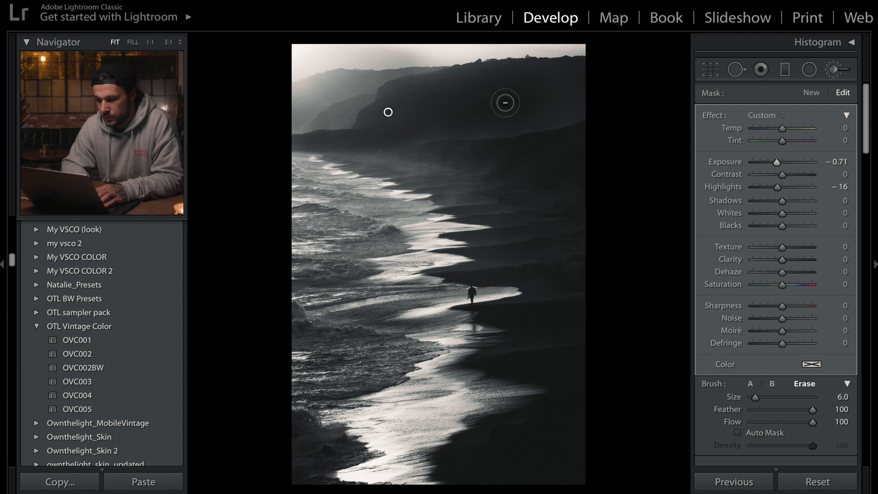
- Erase parts of the brush mask along the headland and its ridge with a larger eraser
scroll(505, 103, "up", 8)
mouse_move(601, 65)
left_mouse_down()
mouse_move(521, 70)
mouse_move(535, 89)
mouse_move(525, 94)
left_mouse_up()
scroll(525, 94, "up", 5)
mouse_move(577, 104)
left_mouse_down()
mouse_move(496, 105)
mouse_move(478, 86)
mouse_move(441, 87)
mouse_move(397, 111)
left_mouse_up()
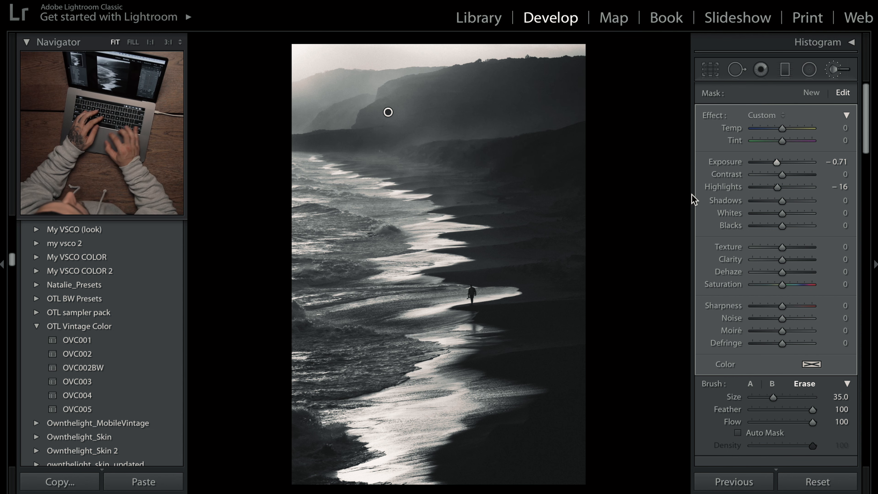
key("k")
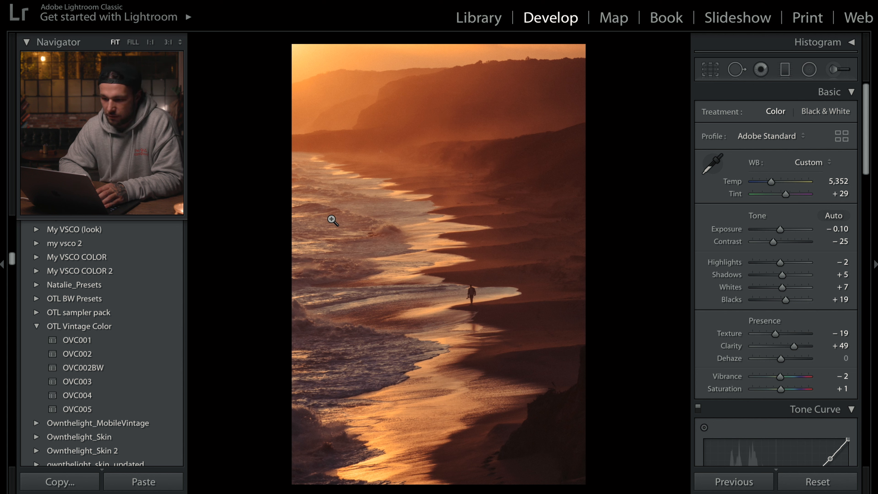
- Brush the waves of the color version with Temp −5 and Saturation 10, comparing the photo with and without the adjustment
key("k")
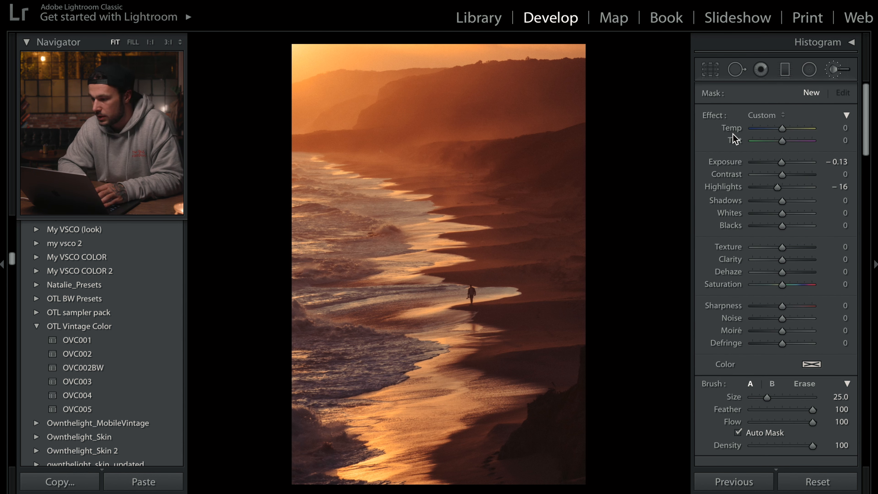
double_click(732, 185)
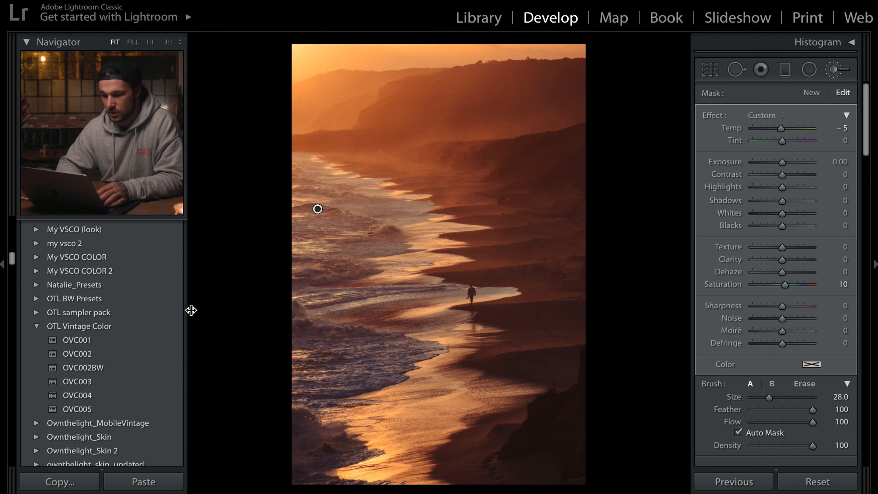
key("ctrl+shift+z")
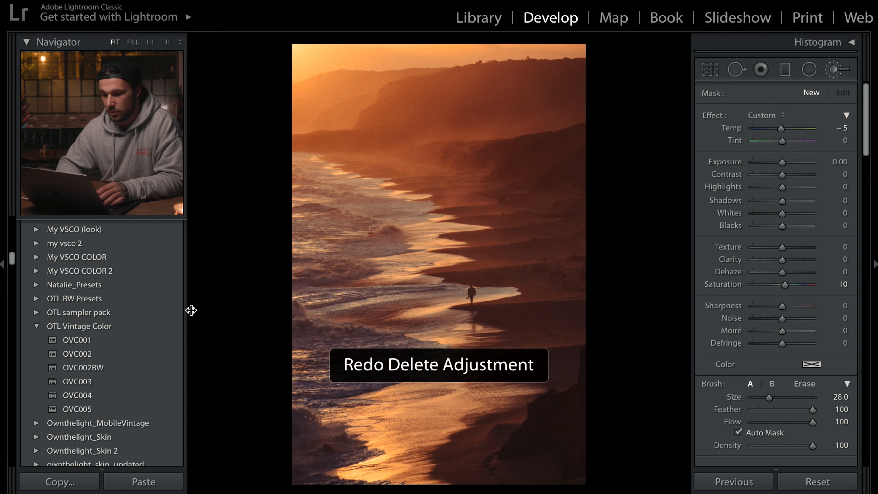
key("ctrl+z")
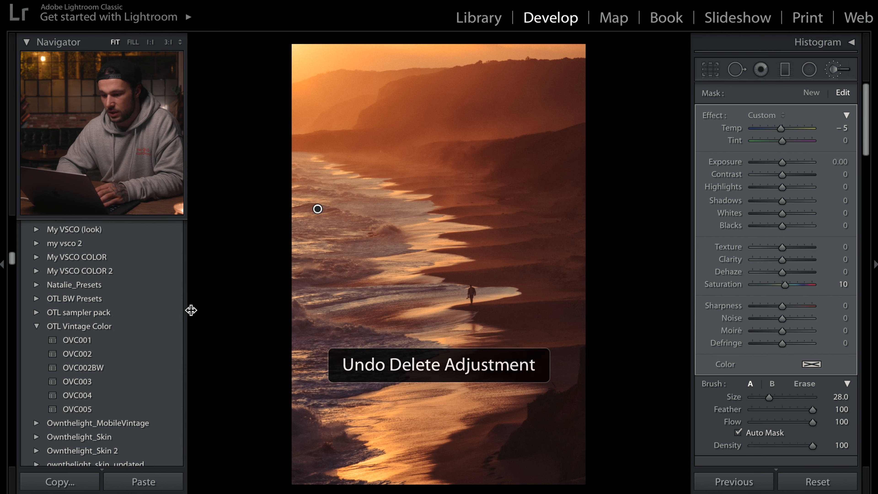
key("k")
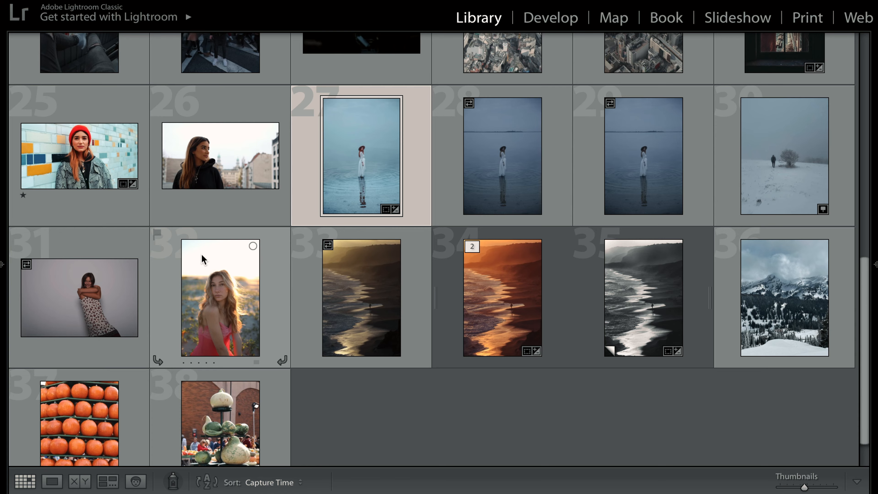
- Open the backlit portrait of the woman in the pink dress, apply the UC01 preset and inspect her face up close
left_click(201, 254)
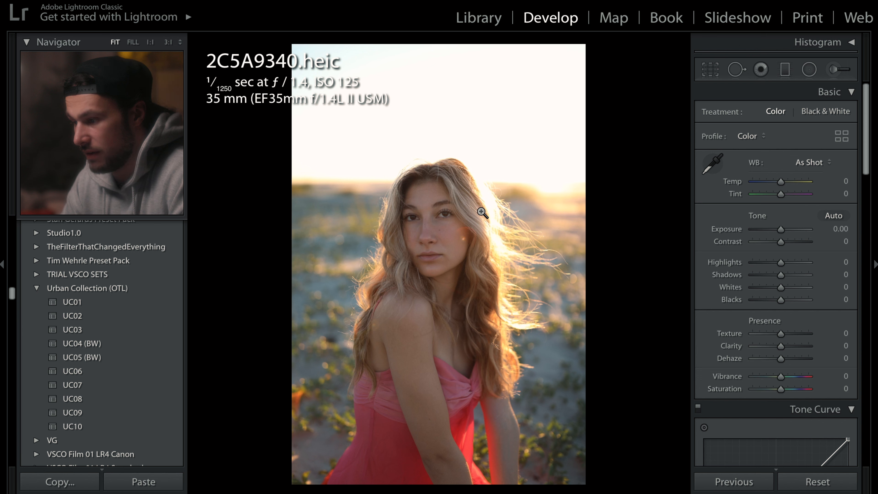
left_click(162, 302)
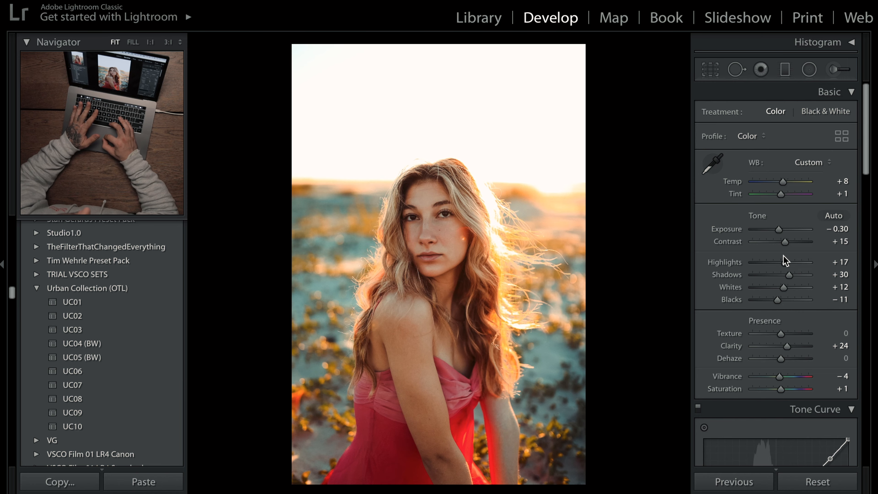
left_click(422, 229)
left_click_drag(421, 229, 492, 298)
left_click(573, 233)
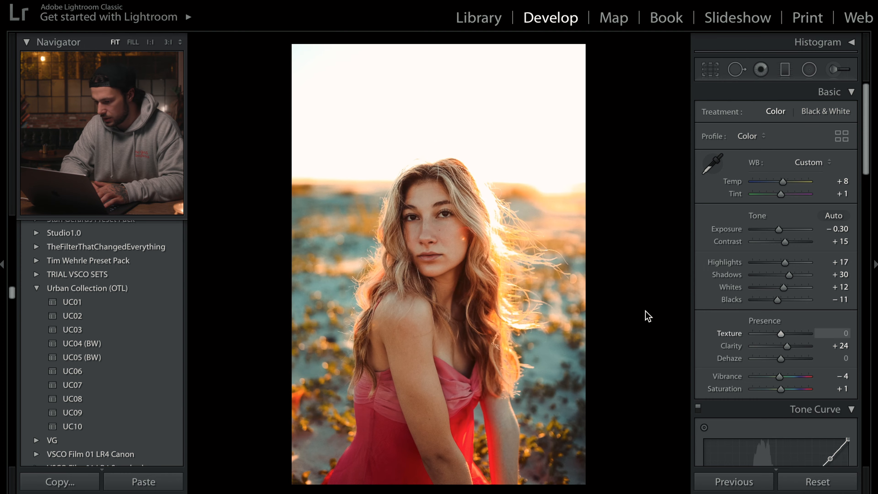
- Set the portrait's Vibrance to +3, Clarity to +13, Highlights to −6 and Shadows to +37
scroll(793, 259, "down", 5)
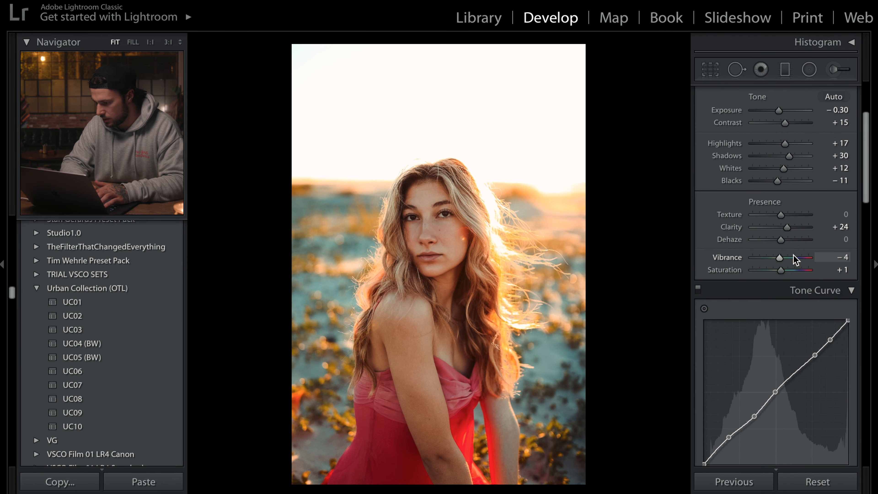
left_click_drag(782, 259, 784, 228)
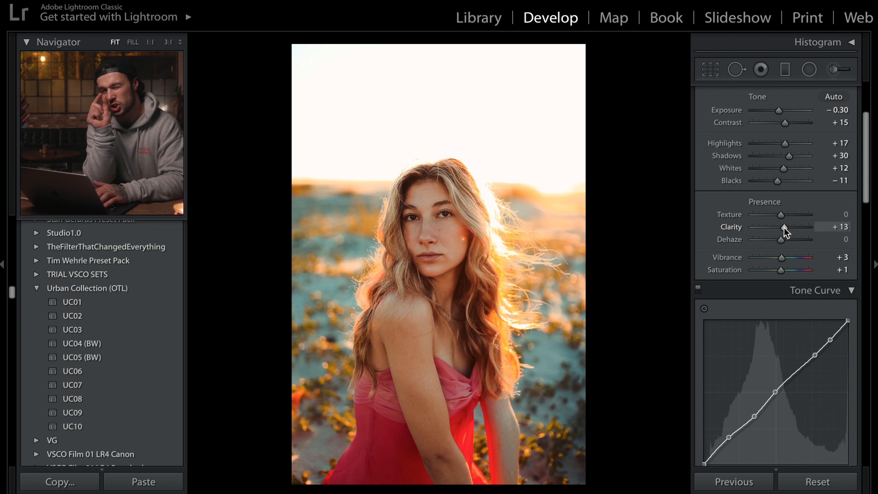
scroll(784, 228, "up", 1)
mouse_move(785, 154)
left_mouse_down()
mouse_move(776, 156)
mouse_move(778, 167)
mouse_move(791, 170)
left_mouse_up()
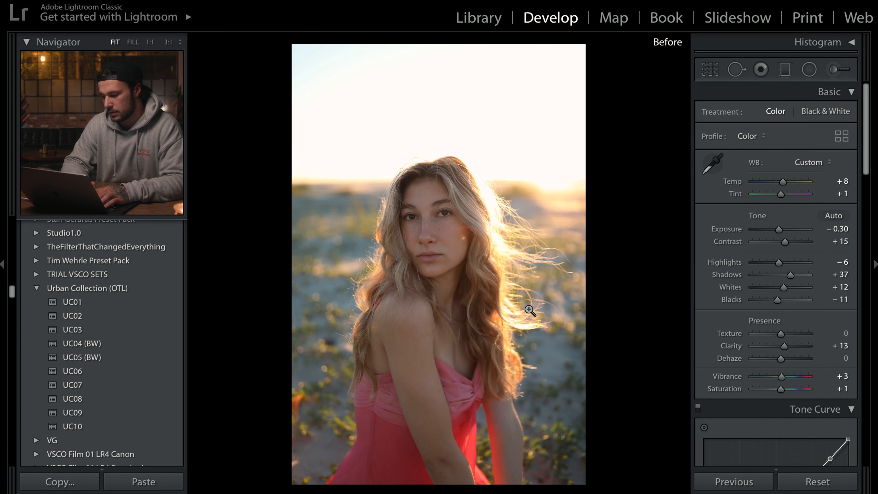
key("backslash")
- Paint an adjustment brush with Exposure −0.55, Highlights −23 and Temp 0 over the bright sky and background beside the hair
key("k")
scroll(528, 223, "up", 4)
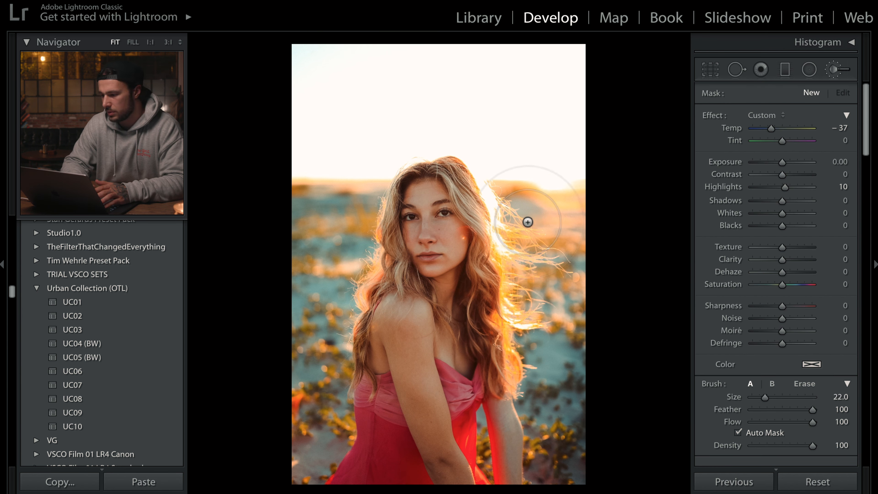
double_click(737, 127)
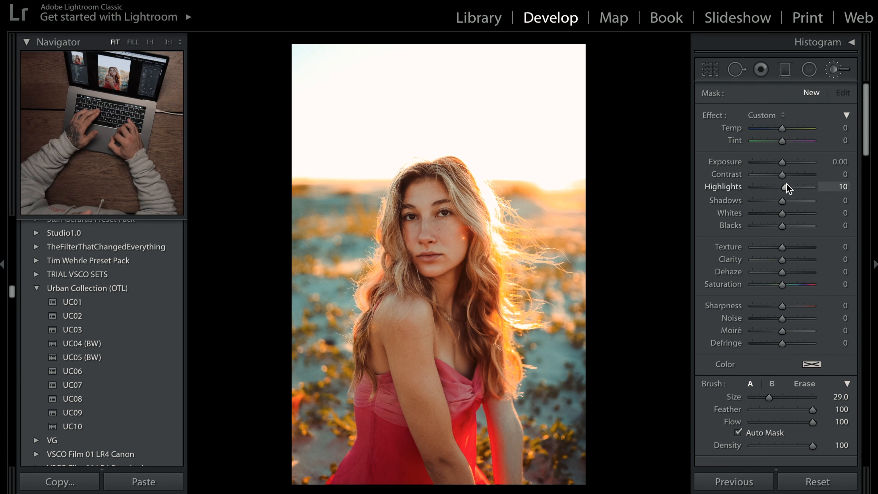
left_click_drag(781, 162, 778, 166)
left_click_drag(781, 200, 777, 201)
key("super+z")
left_click_drag(782, 187, 776, 188)
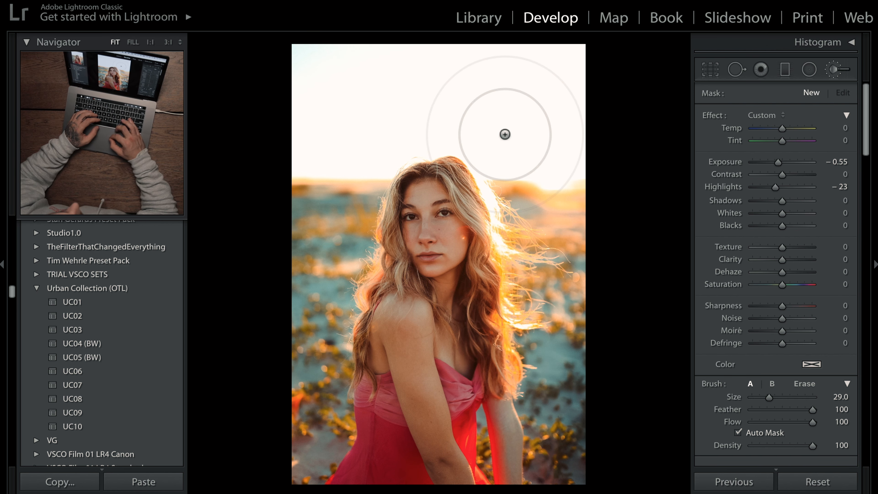
mouse_move(504, 85)
left_mouse_down()
mouse_move(535, 162)
mouse_move(557, 332)
left_mouse_up()
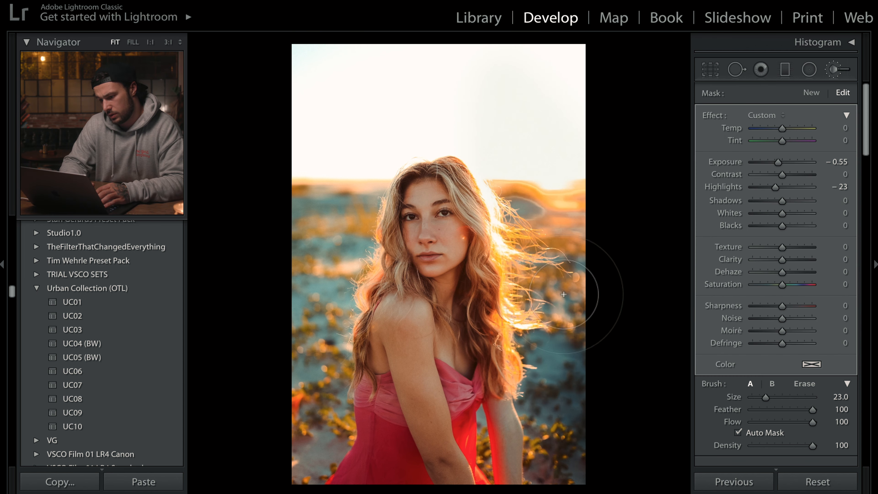
mouse_move(564, 297)
left_mouse_down()
mouse_move(558, 168)
mouse_move(512, 149)
mouse_move(478, 112)
mouse_move(455, 105)
mouse_move(503, 86)
left_mouse_up()
- Touch up the brush mask along the backlit hair edge with a smaller brush and set its Exposure to −0.42
scroll(551, 233, "down", 8)
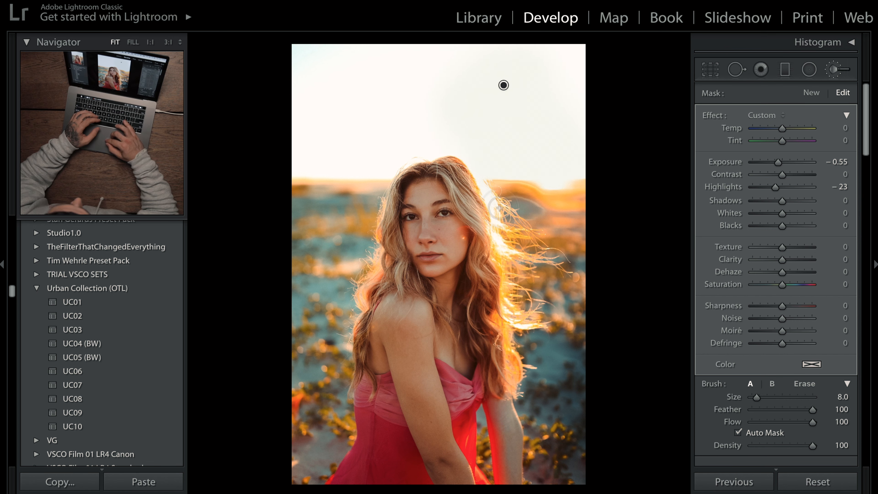
scroll(495, 208, "down", 3)
mouse_move(492, 208)
left_mouse_down()
mouse_move(474, 175)
mouse_move(506, 244)
mouse_move(540, 262)
mouse_move(505, 246)
mouse_move(477, 173)
left_mouse_up()
left_click_drag(777, 161, 781, 160)
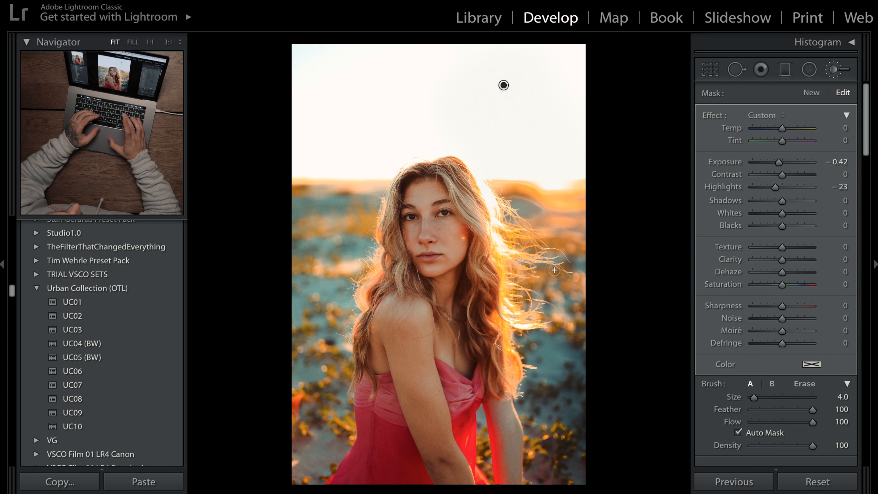
key("k")
- Try brushing a second adjustment with Exposure −0.55 and Highlights −23 over the backlit hair edge
key("k")
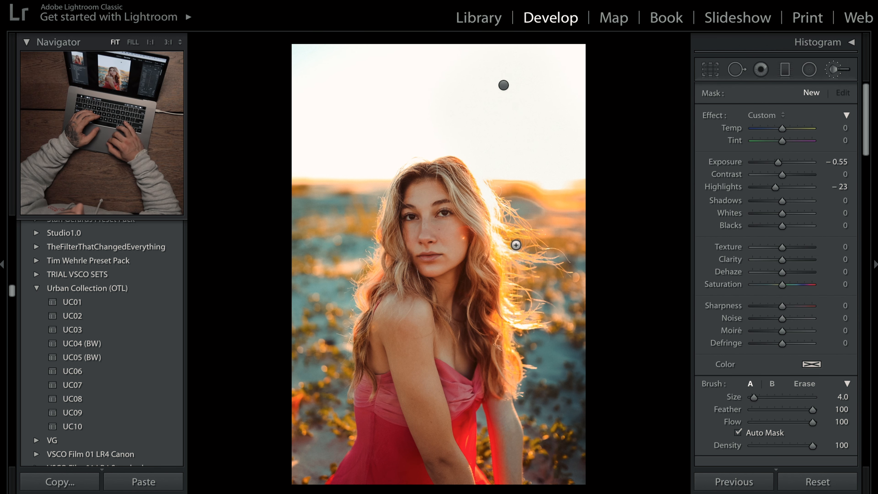
mouse_move(484, 194)
left_mouse_down()
mouse_move(481, 184)
mouse_move(493, 258)
left_mouse_up()
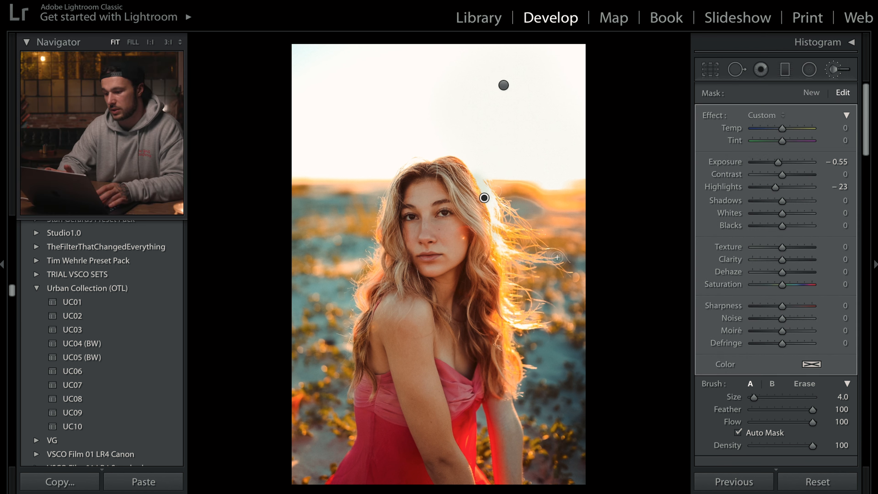
key("ctrl+z")
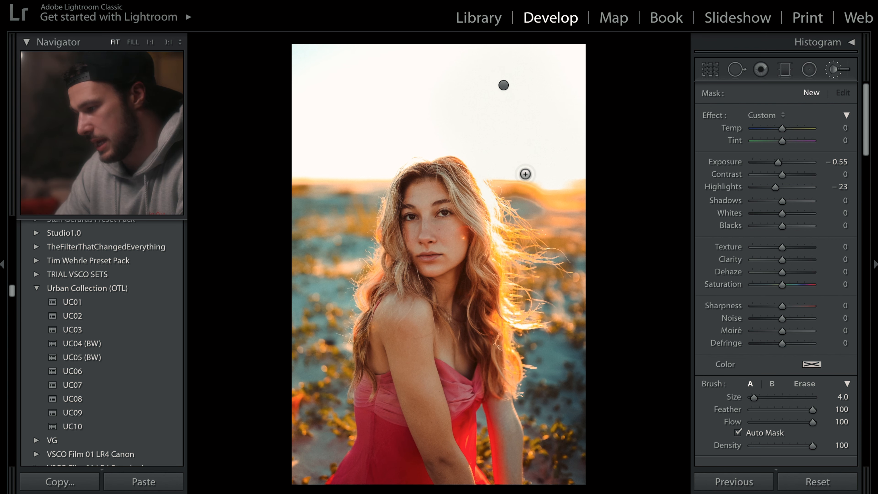
key("k")
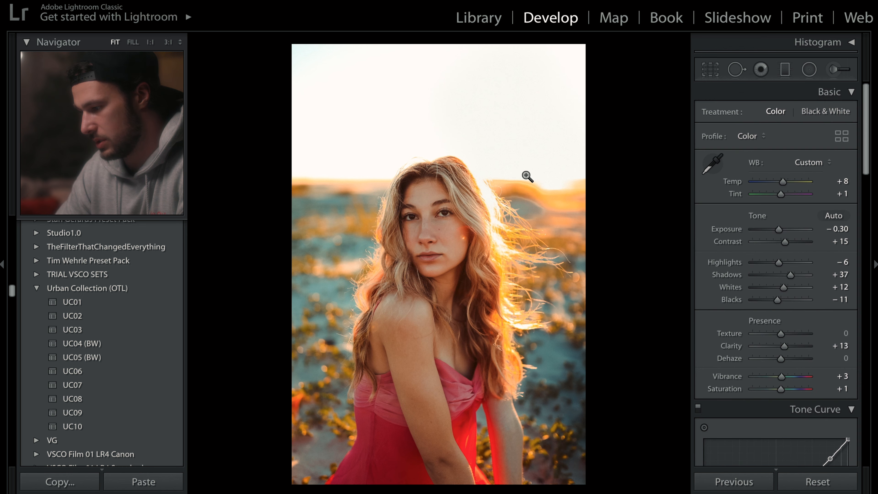
- Compare the backlit portrait with its original, rotate it to an angle of −1.54, and crop it tighter around the woman
key("backslash")
key("backslash")
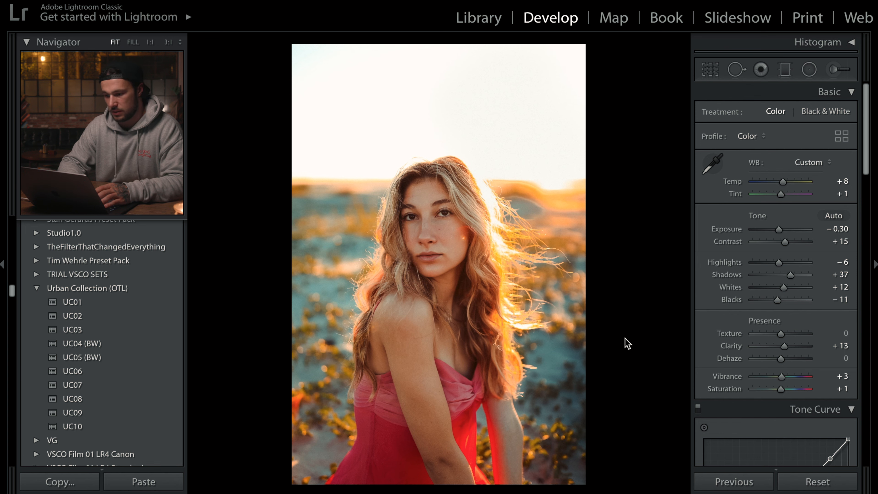
key("r")
left_click_drag(445, 43, 433, 89)
left_click_drag(622, 223, 621, 218)
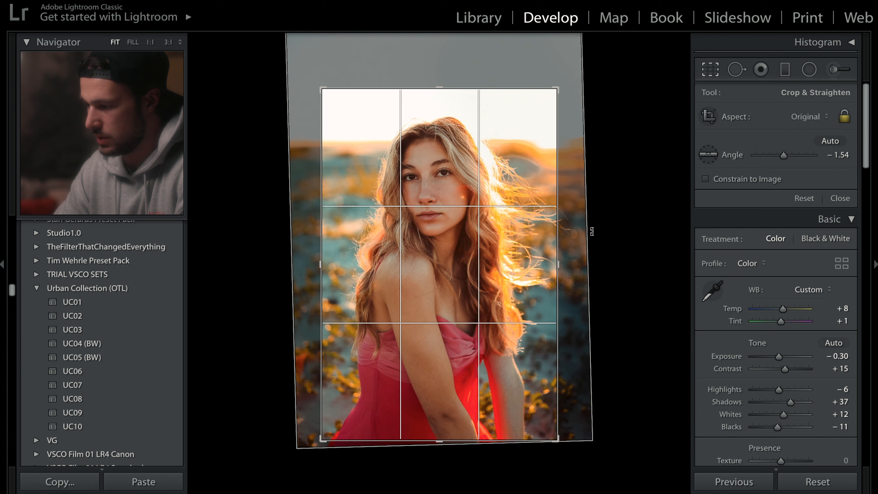
left_click_drag(476, 235, 466, 234)
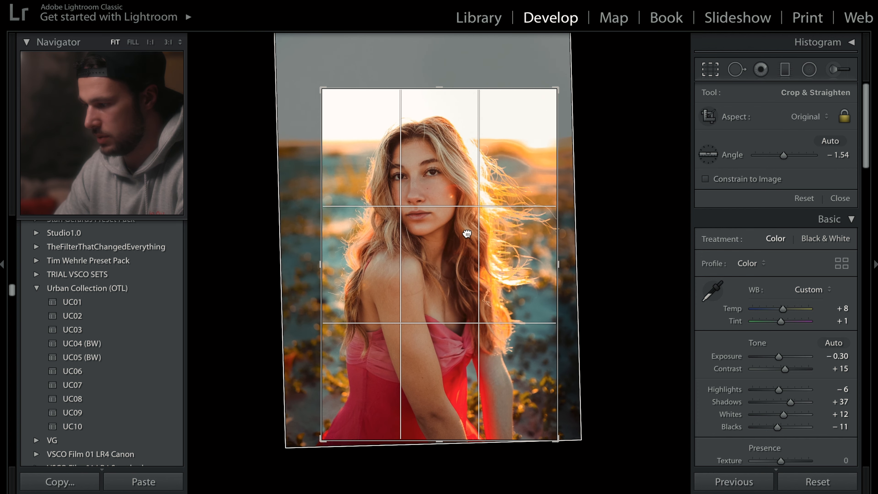
key("Return")
- Set the portrait's Exposure to +0.05, Shadows to +3 and Blacks to −21, and compare the edit with the original
left_click_drag(778, 229, 781, 226)
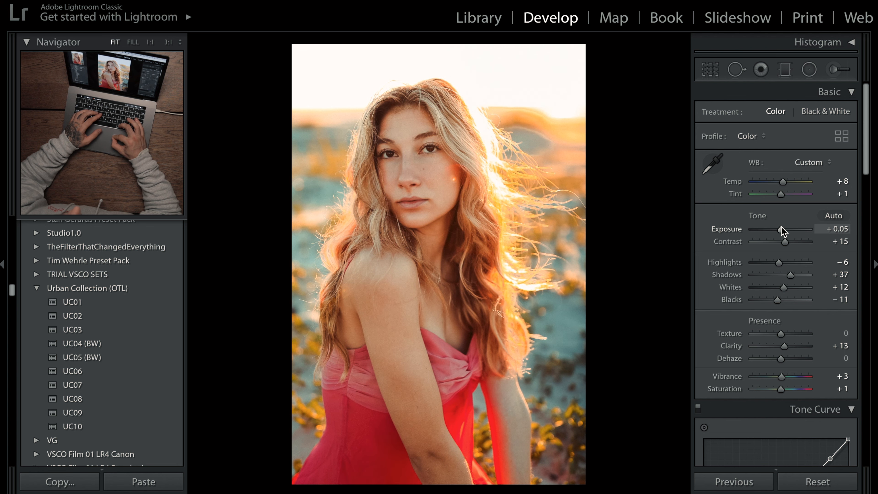
double_click(782, 275)
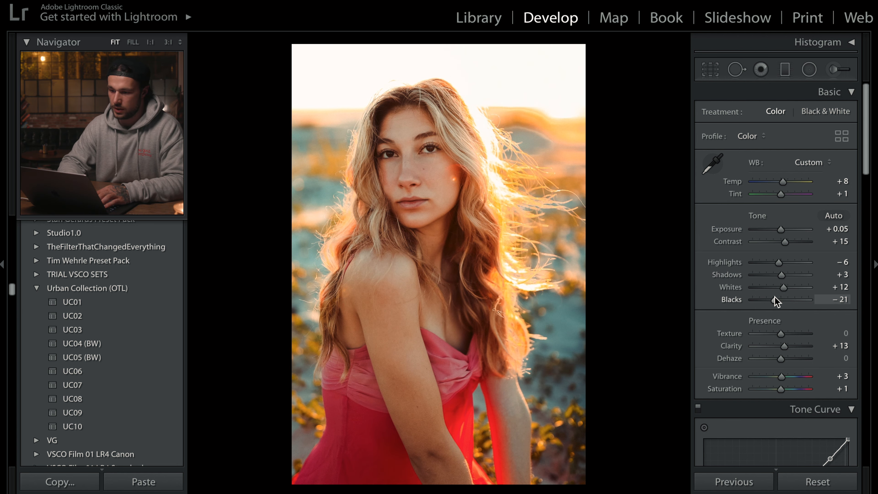
key("backslash")
key("backslash")
key("backslash")
key("backslash")
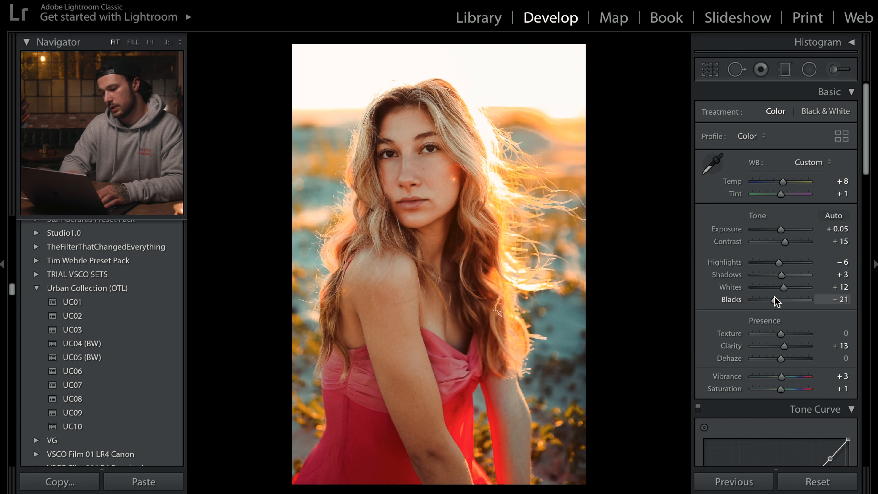
key("backslash")
key("backslash")
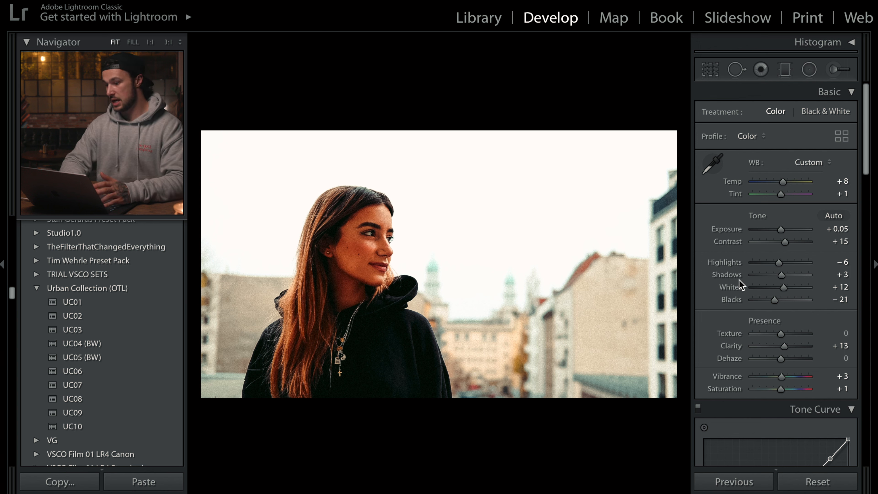
- Reset Clarity to 0 on the black-hoodie portrait and set its Exposure to +0.35 and Temp to +1
double_click(736, 347)
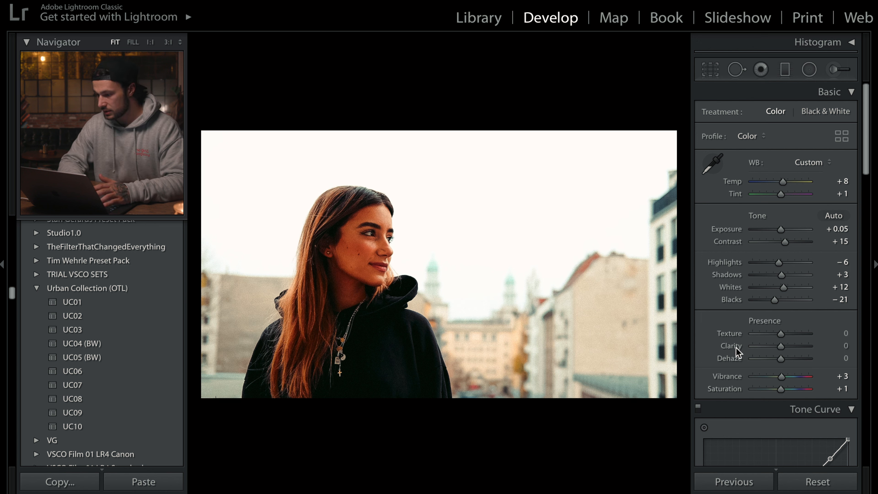
left_click_drag(781, 230, 783, 233)
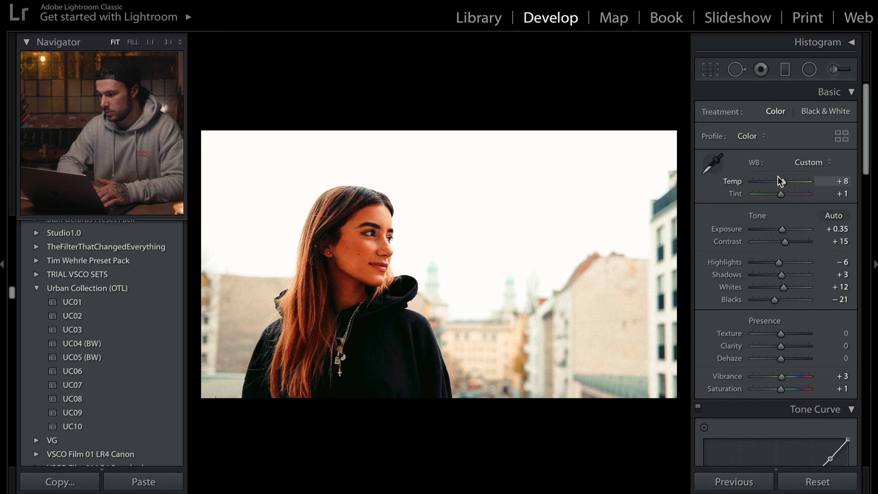
left_click_drag(772, 181, 775, 182)
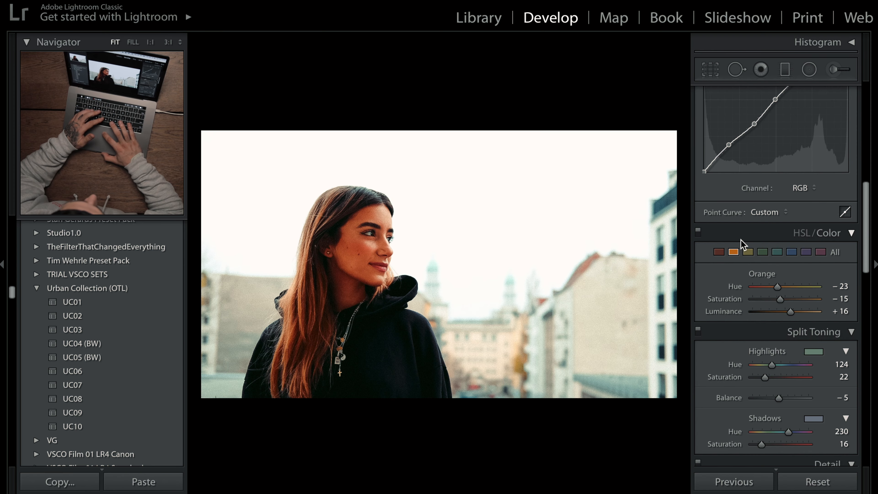
- Try the orange Hue at +100 and −100, and settle on Hue −17 with orange Saturation −28 for the skin tones
scroll(778, 282, "down", 1)
left_click(718, 237)
left_click(732, 238)
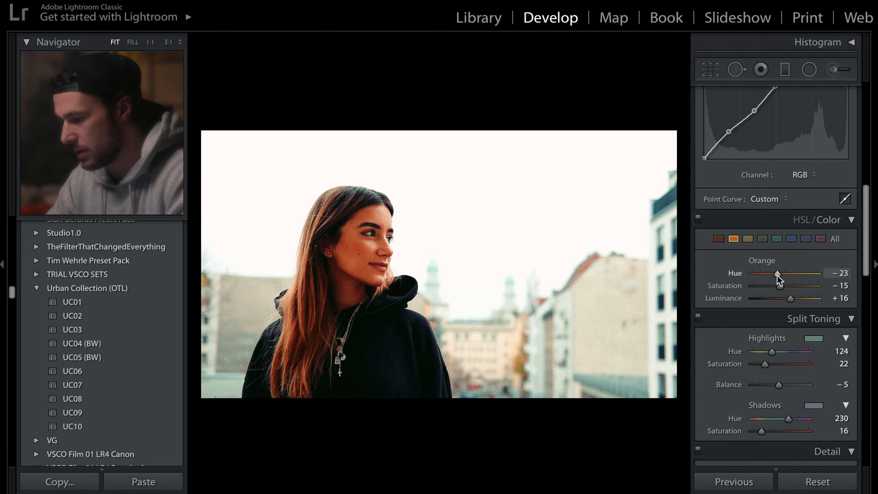
left_click_drag(783, 277, 833, 277)
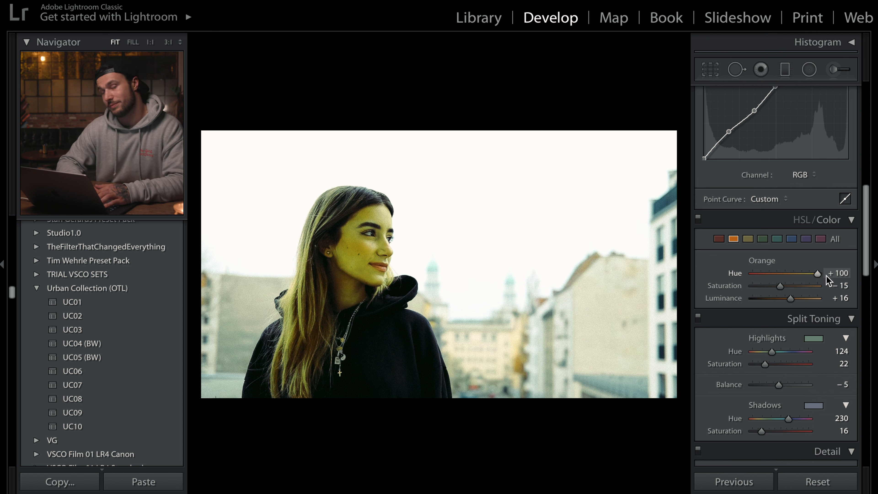
left_click_drag(826, 275, 743, 265)
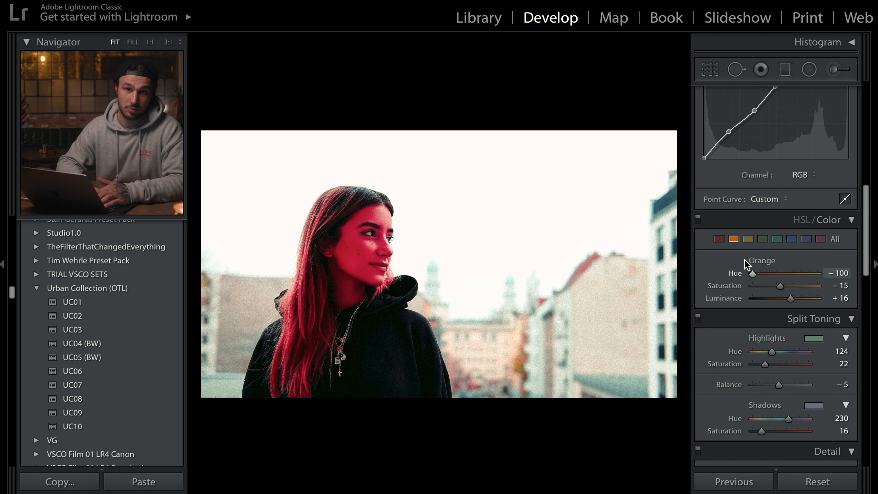
left_click_drag(752, 273, 781, 274)
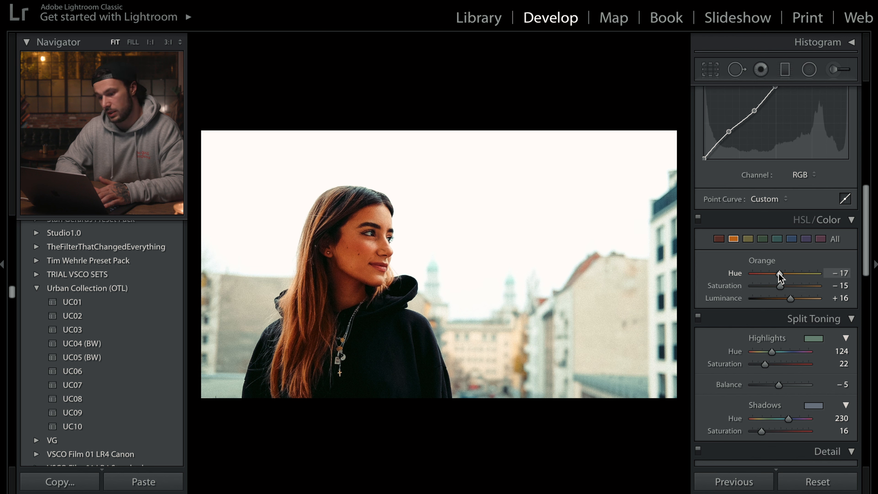
left_click_drag(779, 285, 776, 286)
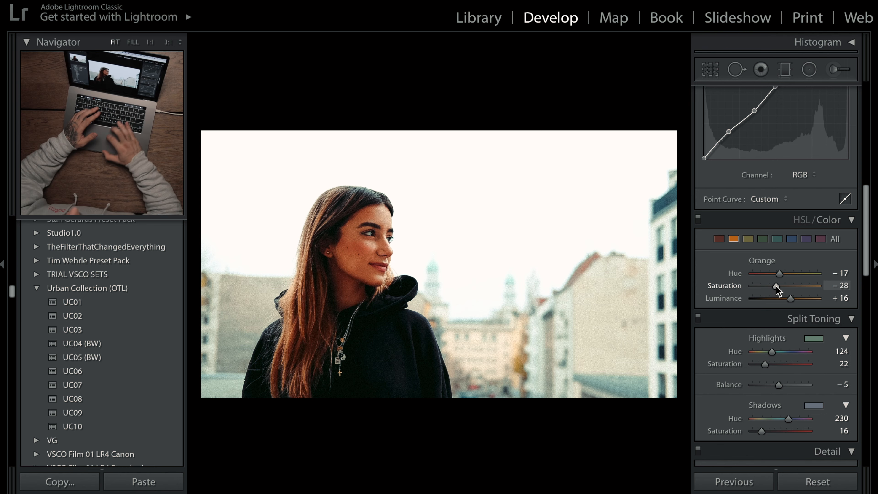
- Straighten the hoodie portrait to an angle of −1.56
key("r")
left_click_drag(478, 98, 480, 97)
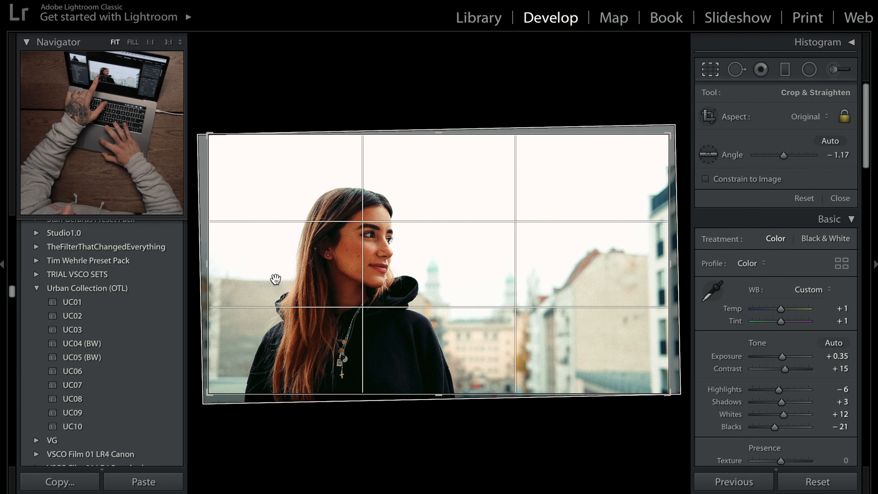
left_click_drag(330, 95, 329, 93)
key("Return")
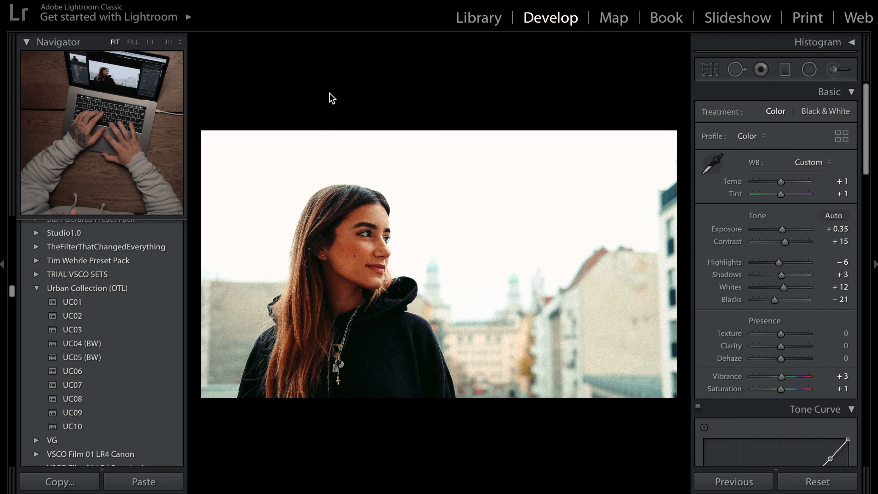
- Crop the hoodie portrait tighter in its original aspect ratio, trimming the building edge and repositioning the woman within the frame
key("r")
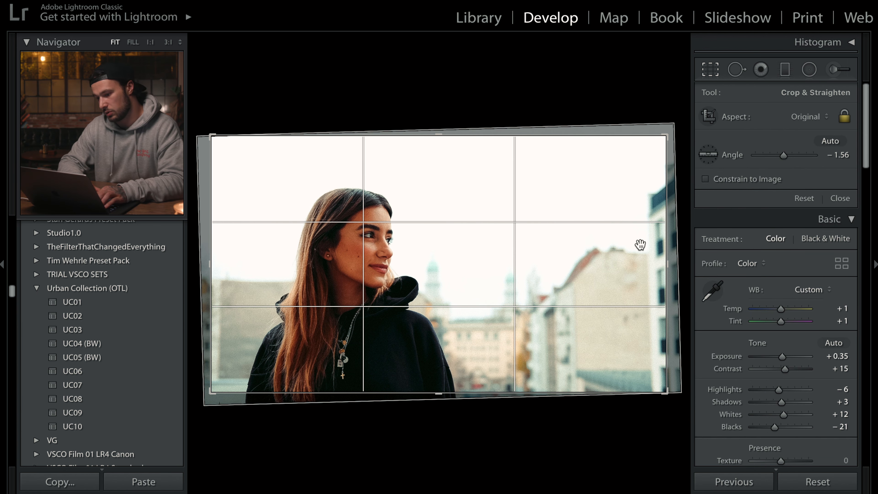
key("Return")
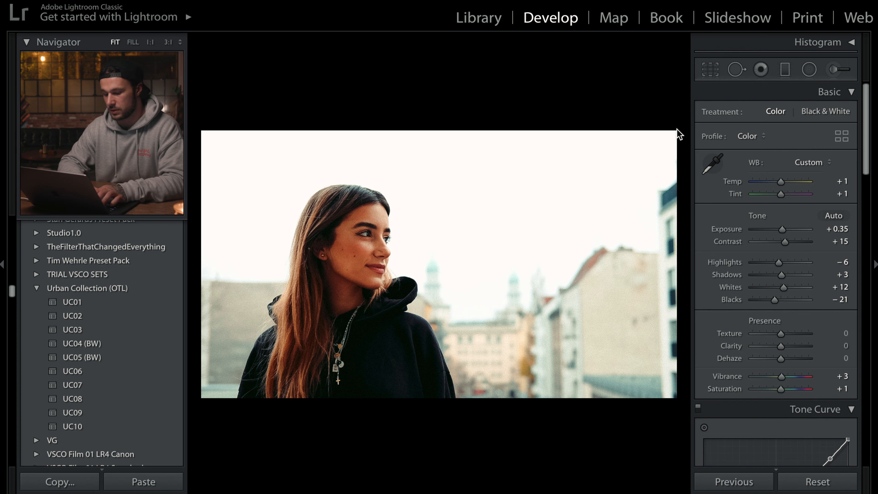
key("r")
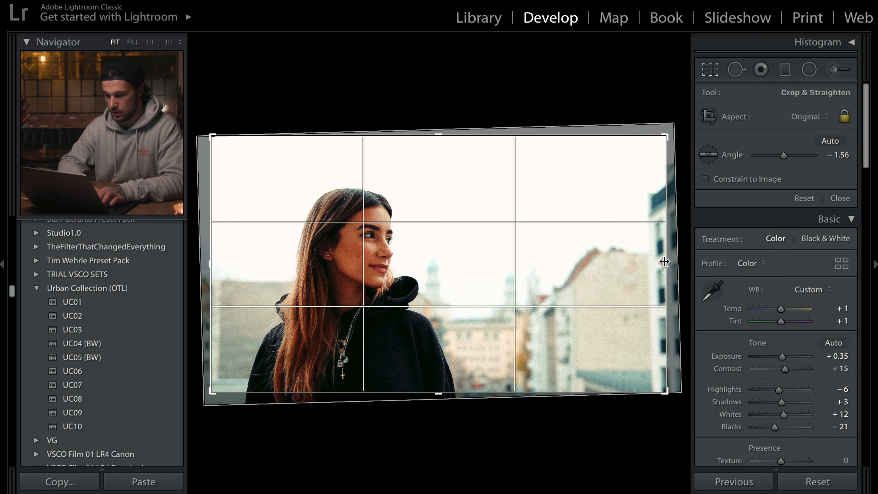
left_click_drag(664, 262, 636, 265)
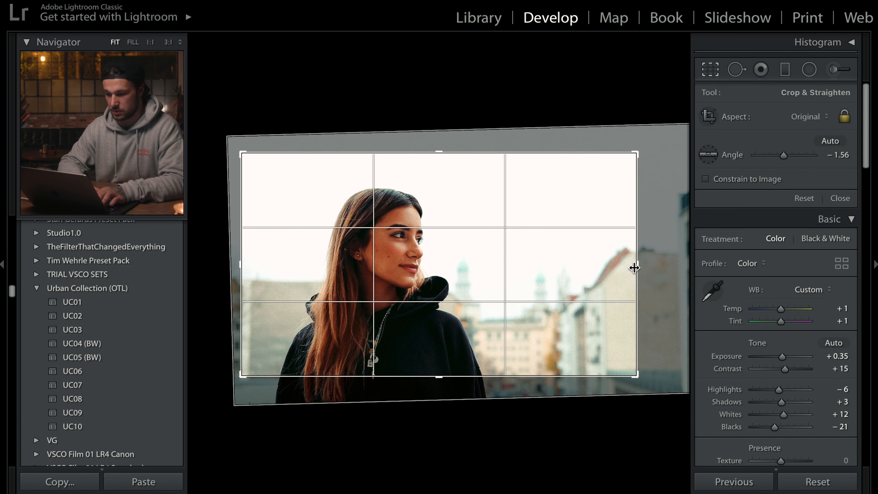
left_click_drag(551, 249, 576, 218)
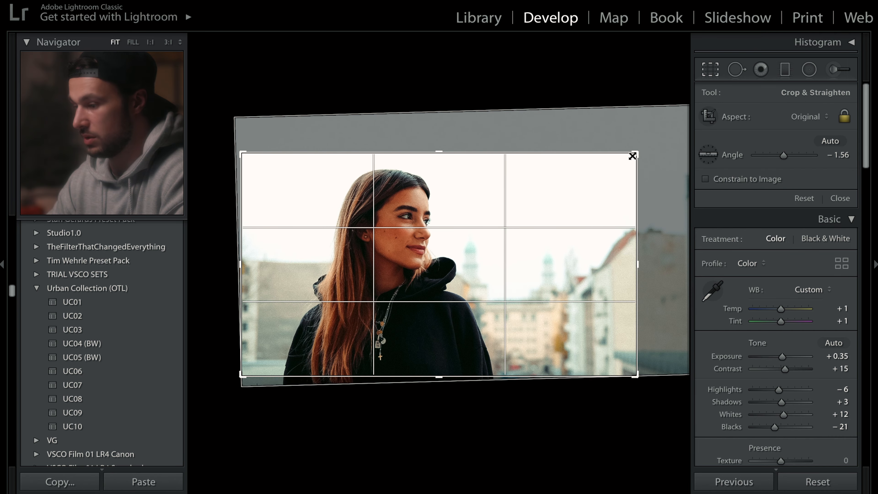
key("Return")
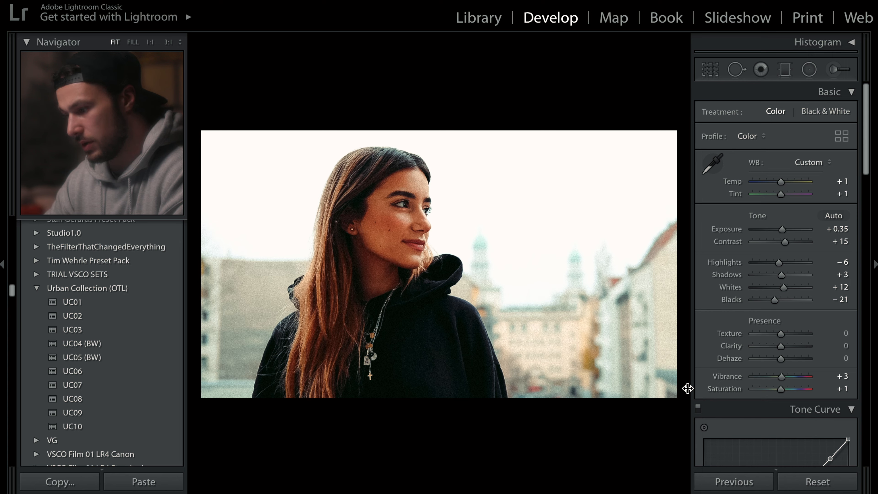
- Compare the cropped hoodie portrait repeatedly with its unedited version
key("backslash")
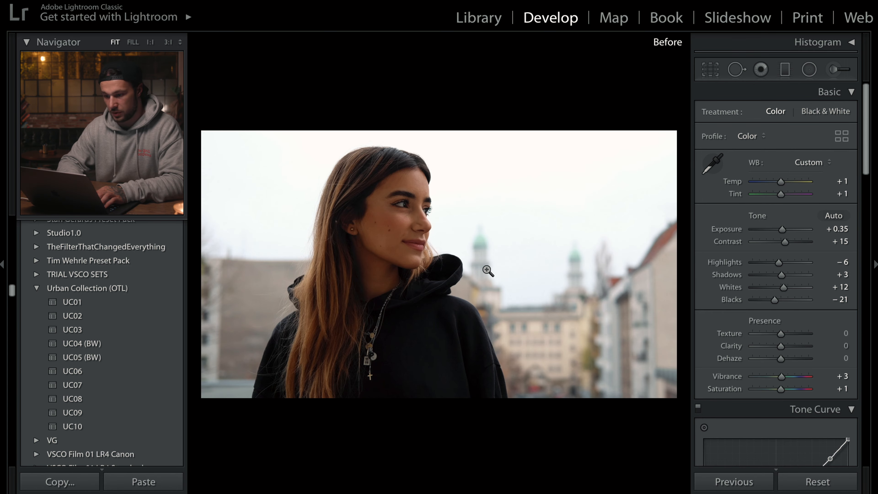
key("backslash")
key("backslash")
key("backslash")
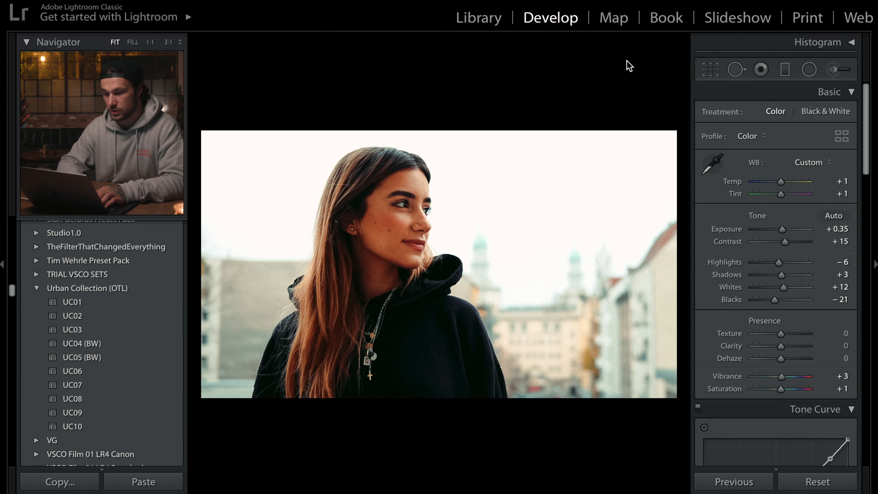
key("backslash")
key("backslash")
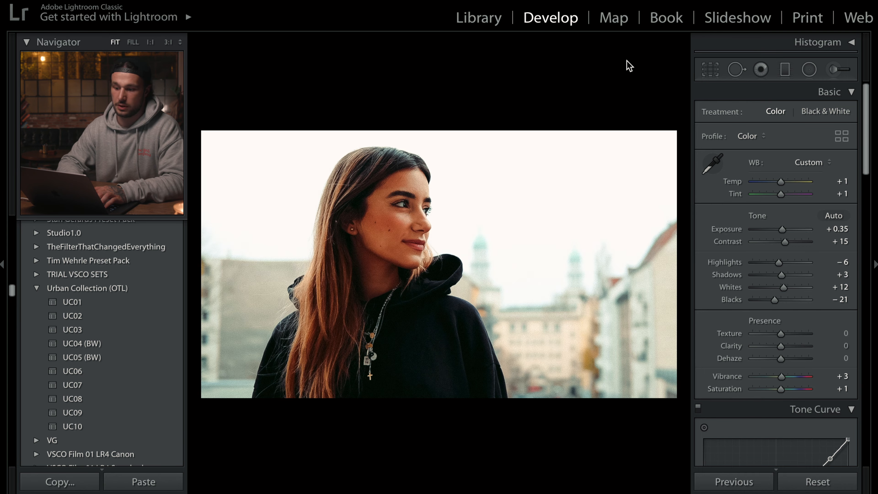